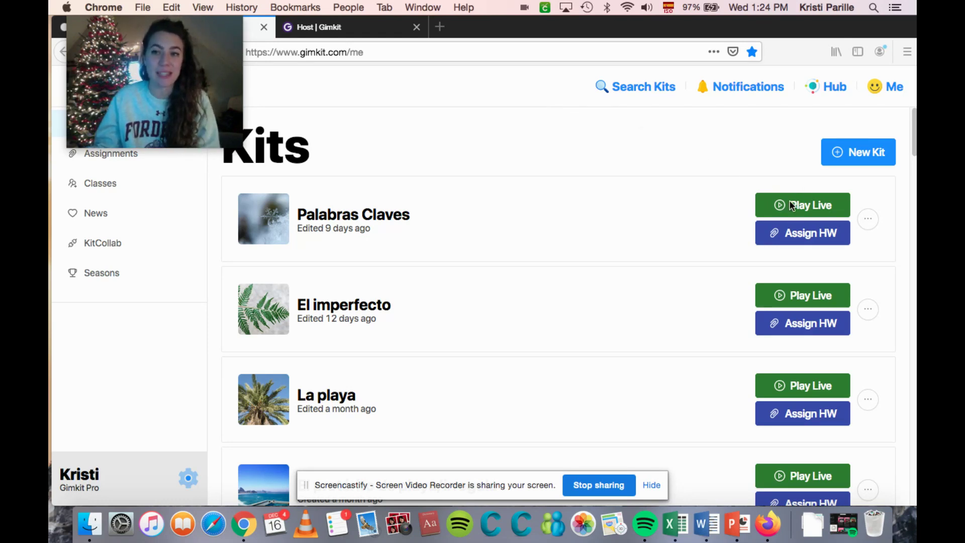
Step: Start hosting a live game with the Palabras Claves kit
left_click(800, 209)
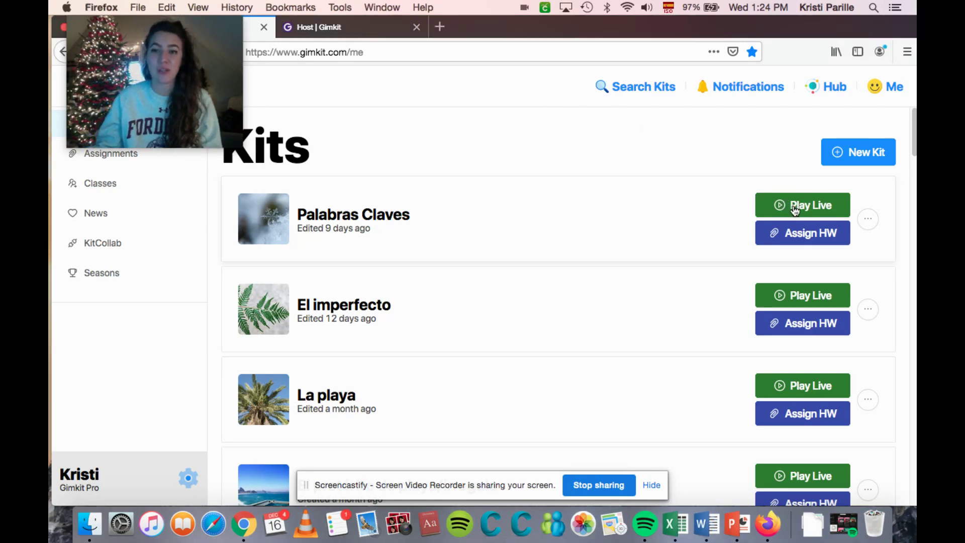
left_click(798, 211)
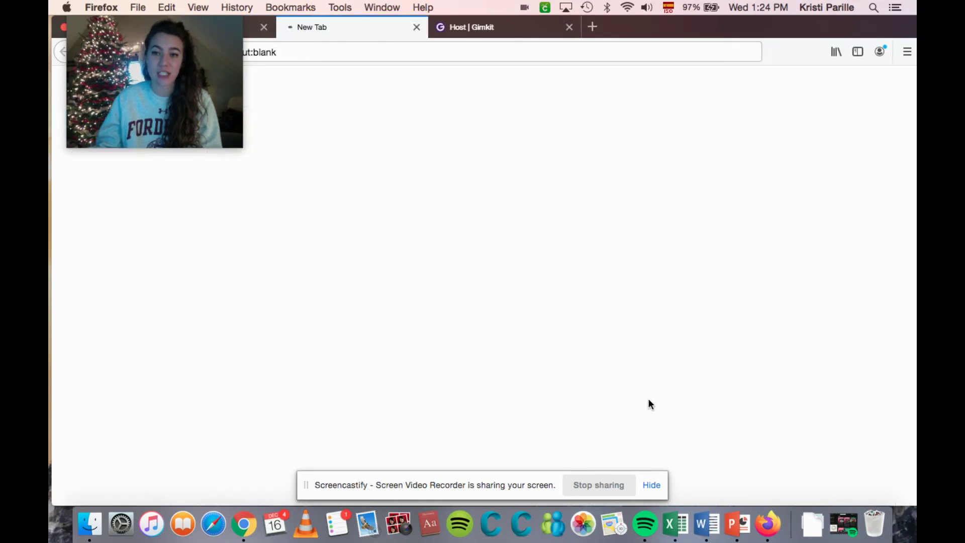
left_click(654, 485)
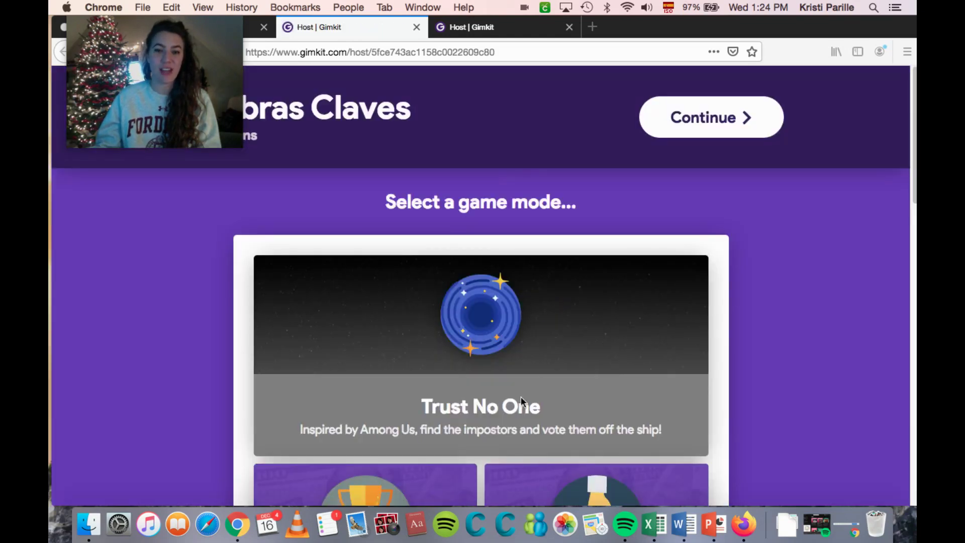
Step: Review the available game modes, from Trust No One down to Hidden Mode and Drained Mode
scroll(626, 302, "down", 1)
scroll(627, 302, "down", 3)
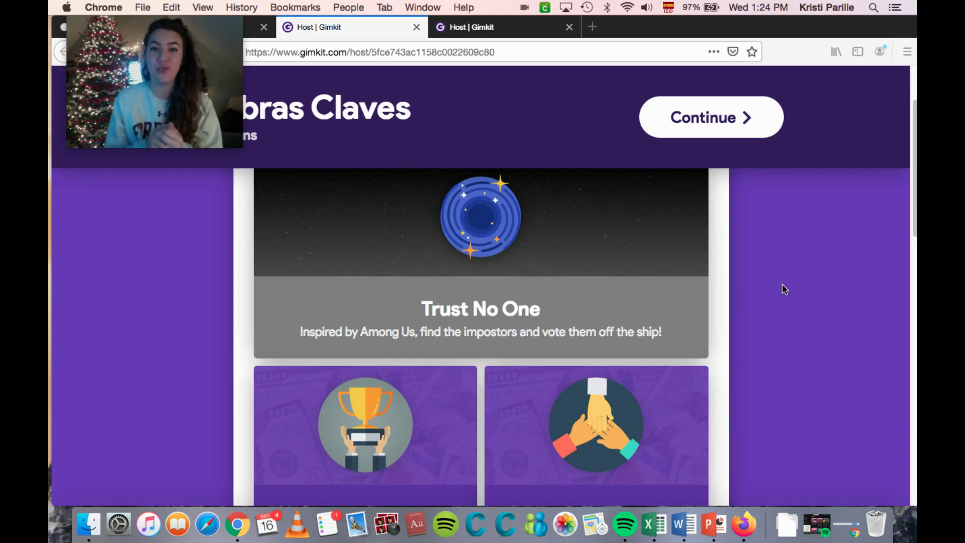
scroll(769, 262, "down", 3)
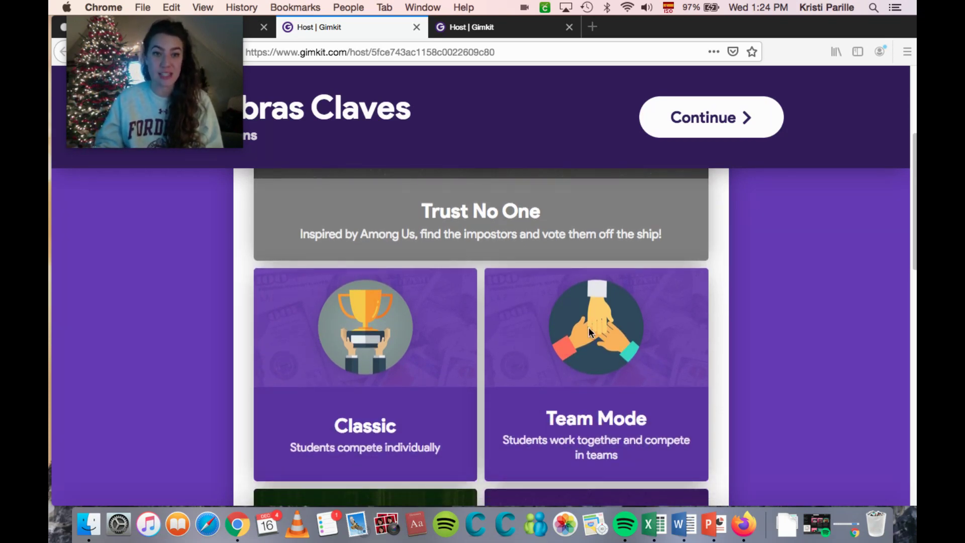
scroll(759, 278, "down", 8)
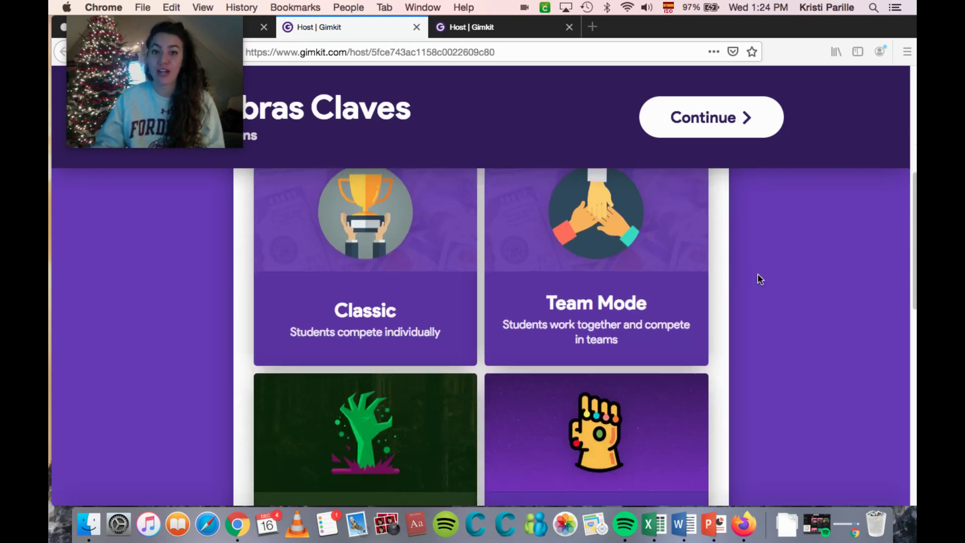
scroll(508, 446, "down", 10)
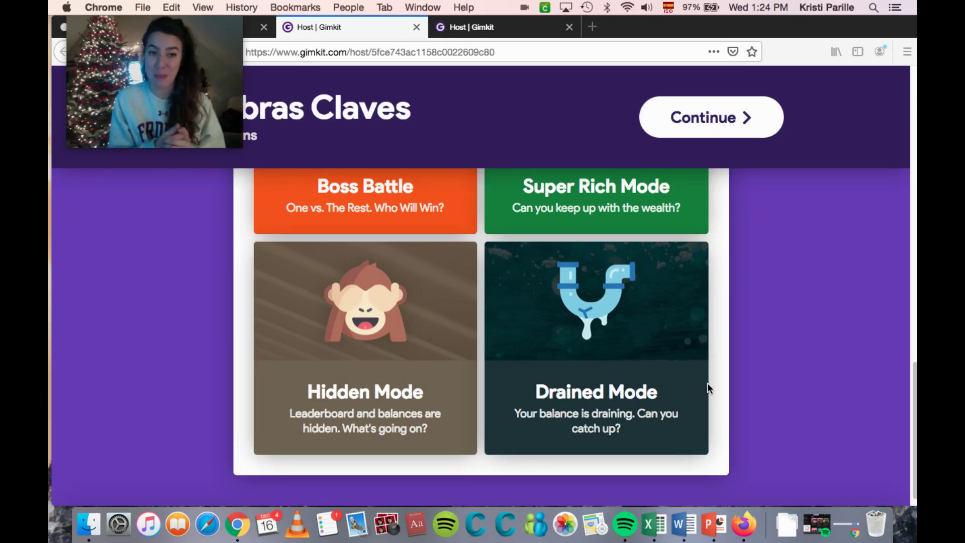
scroll(707, 383, "up", 12)
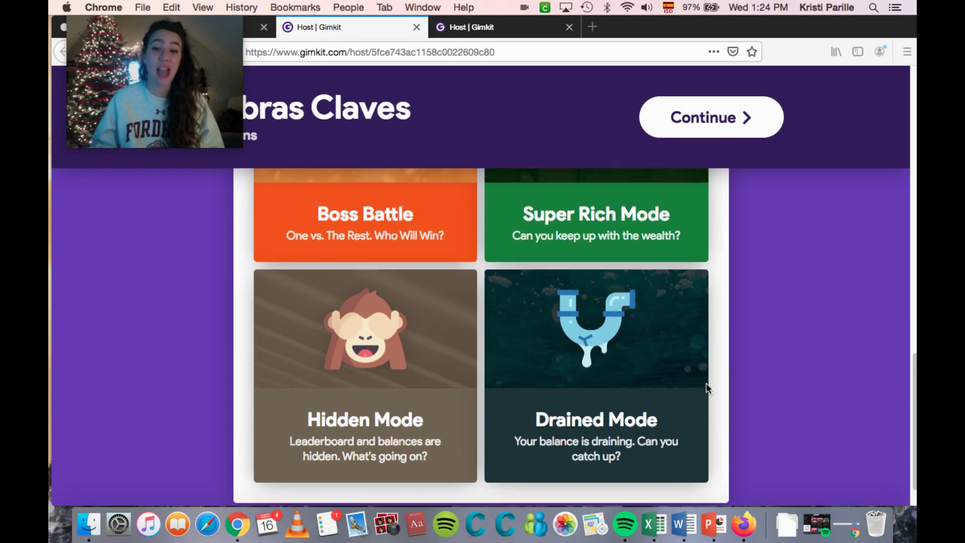
scroll(680, 332, "up", 5)
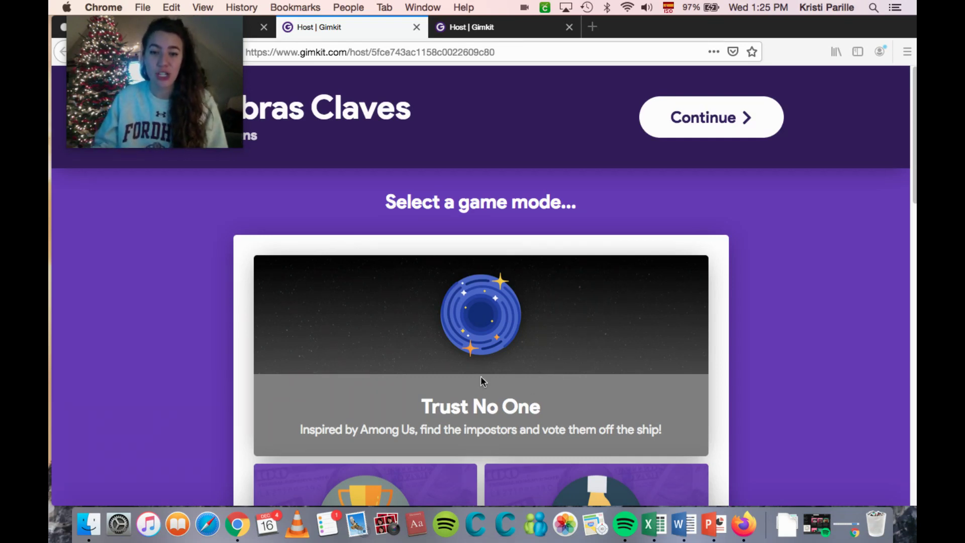
Step: Choose the Trust No One game mode and proceed to its game options
scroll(492, 352, "down", 2)
left_click(484, 281)
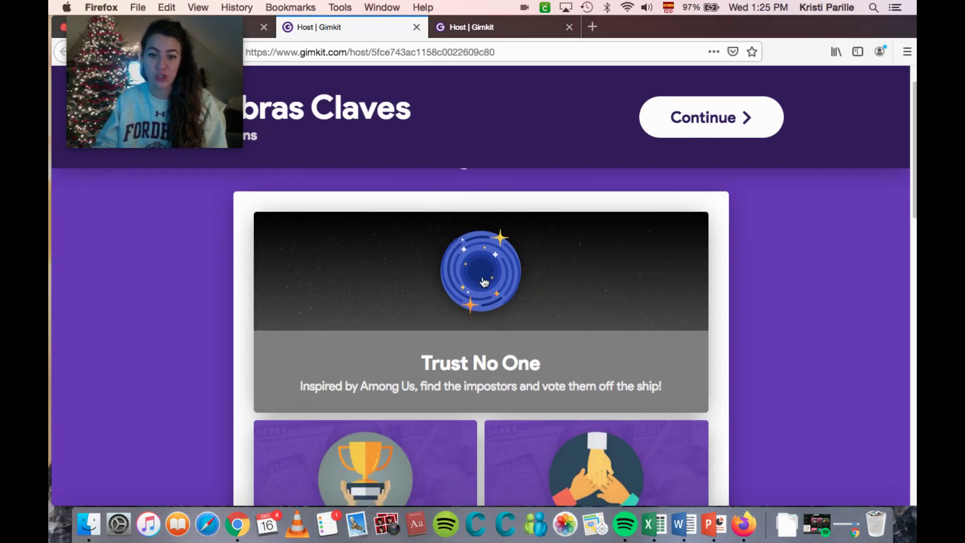
left_click(482, 308)
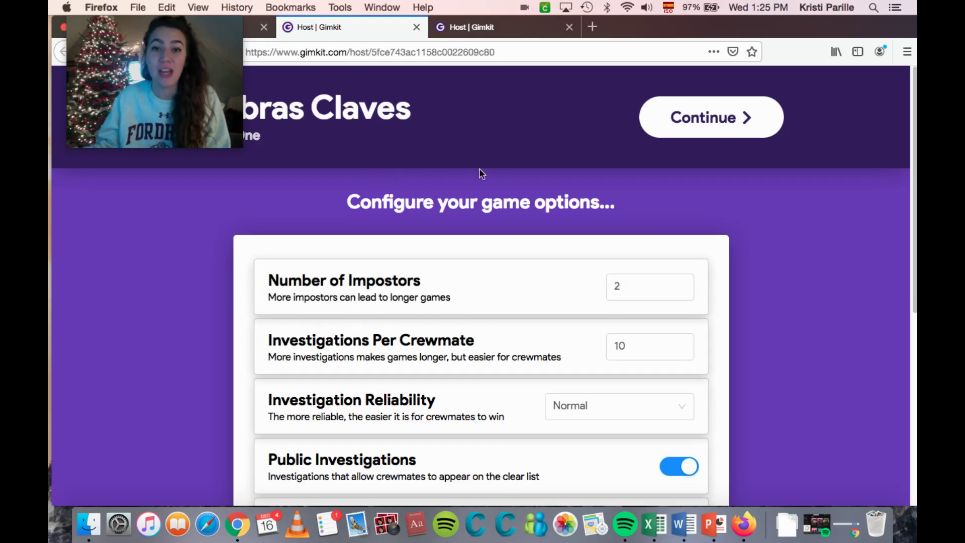
Step: Examine the Investigations Per Crewmate setting and the choices offered for Investigation Reliability
scroll(528, 212, "down", 3)
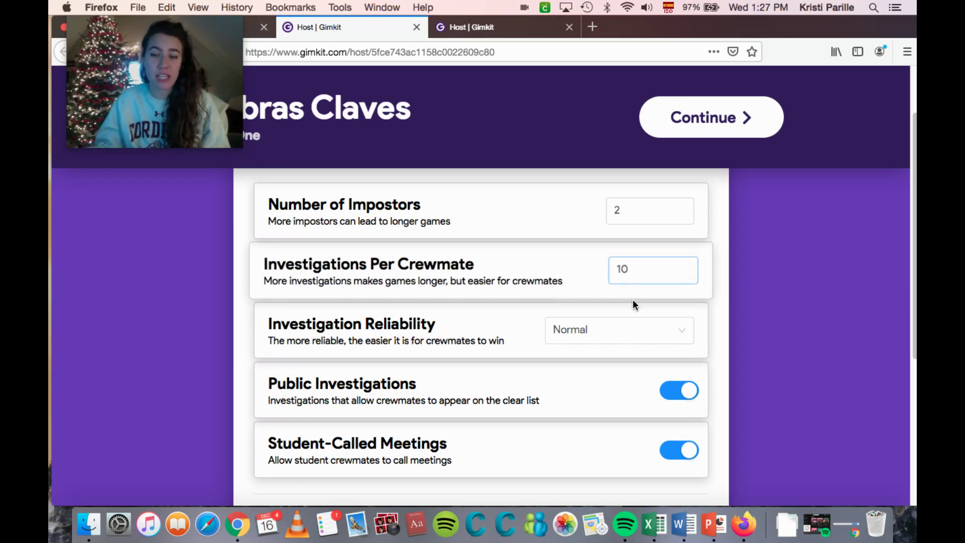
left_click(647, 271)
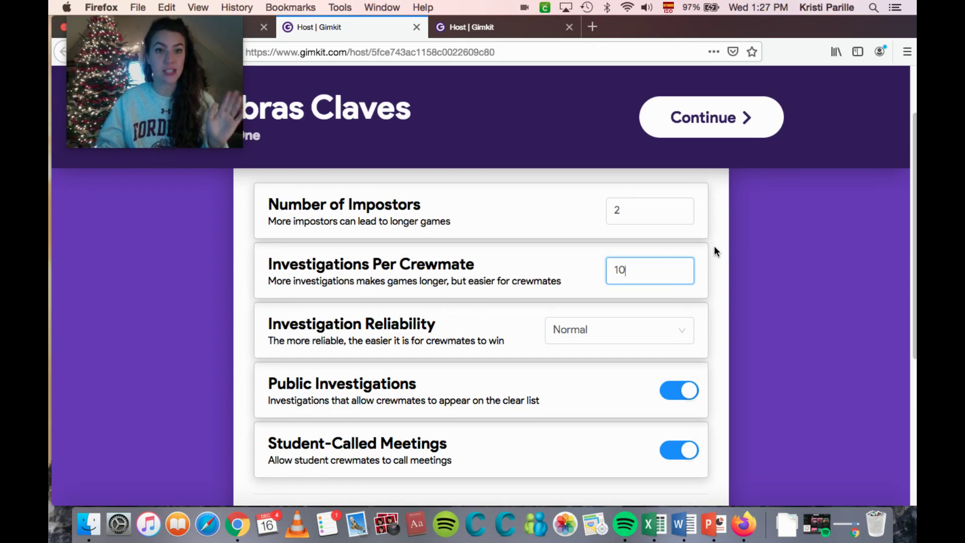
scroll(748, 259, "down", 1)
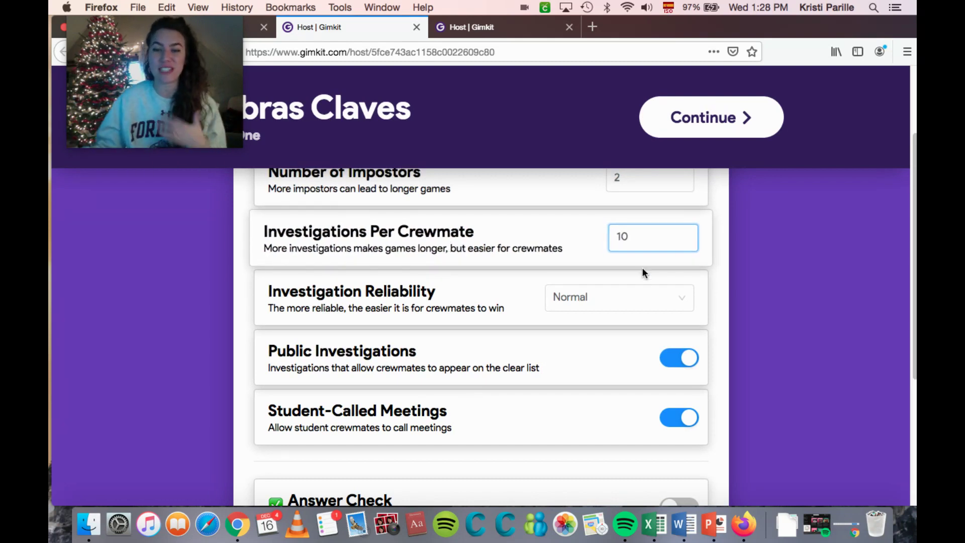
left_click(602, 299)
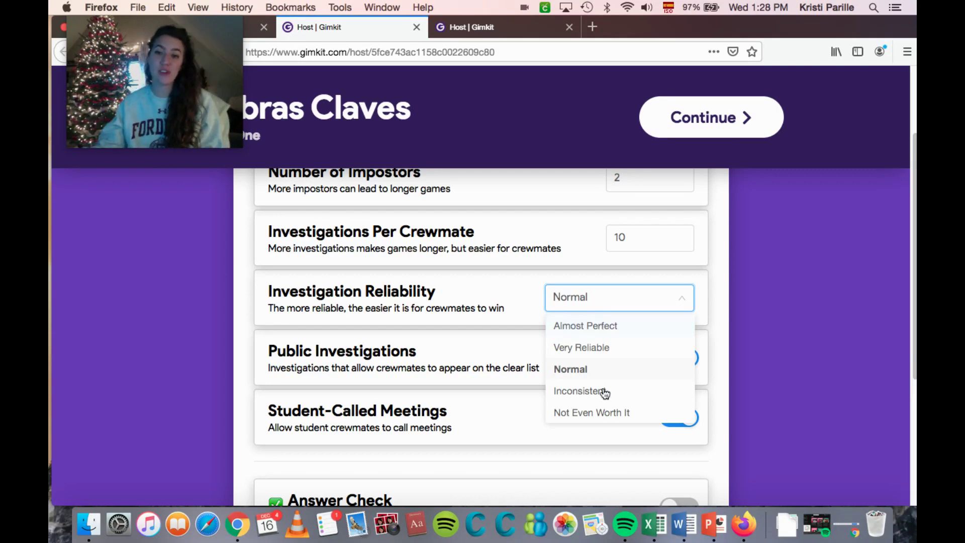
left_click(686, 300)
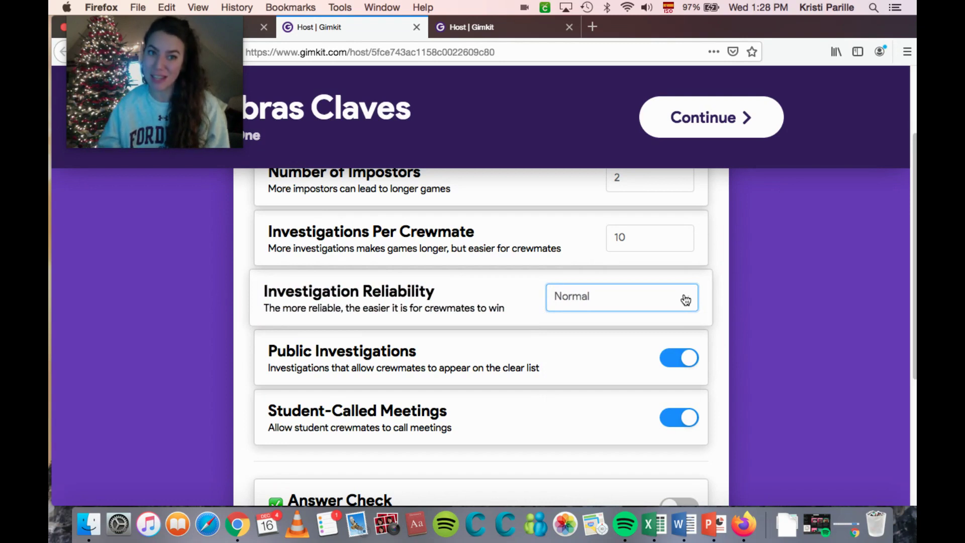
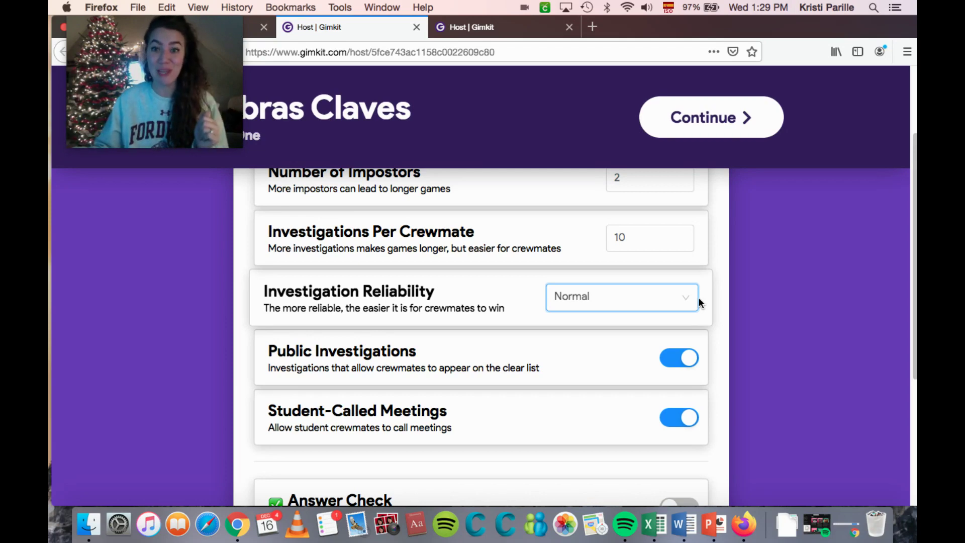
Step: Review the remaining game options, including Number of Impostors, Public Investigations, Student-Called Meetings, Answer Check, Music and Join In Late
scroll(707, 280, "down", 2)
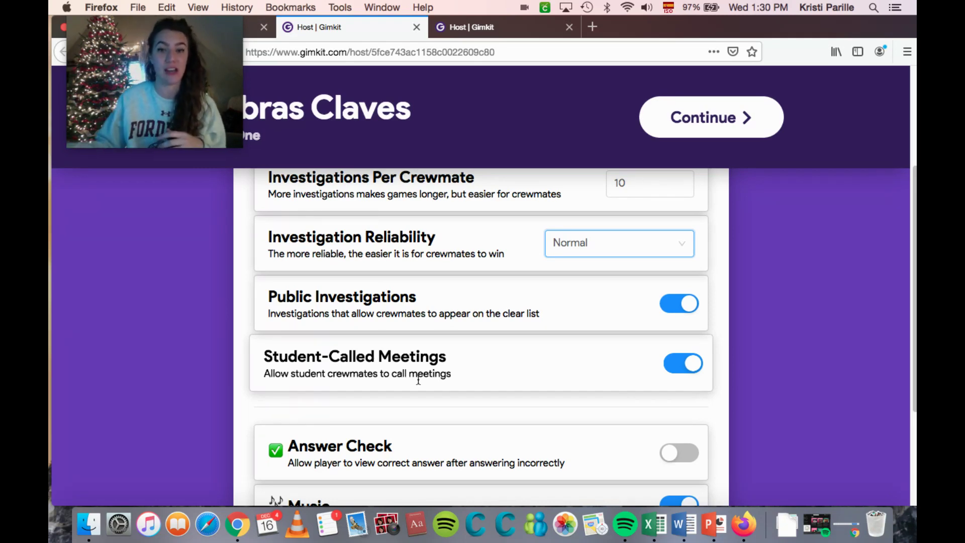
scroll(528, 340, "up", 5)
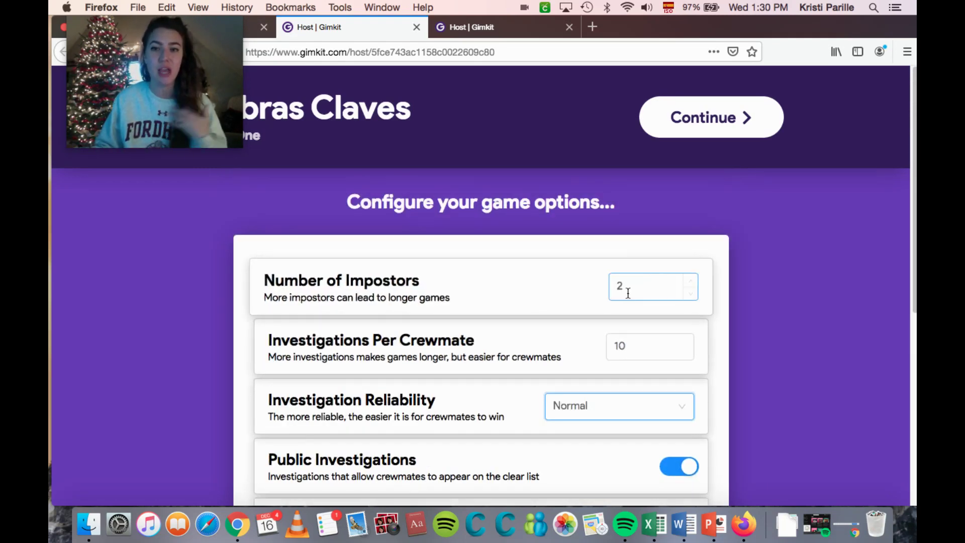
left_click(621, 285)
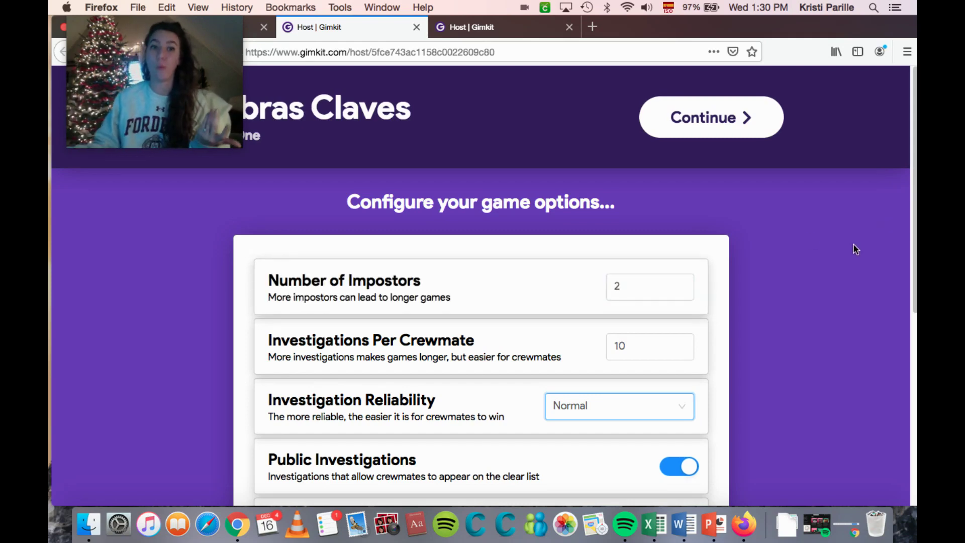
scroll(850, 253, "down", 5)
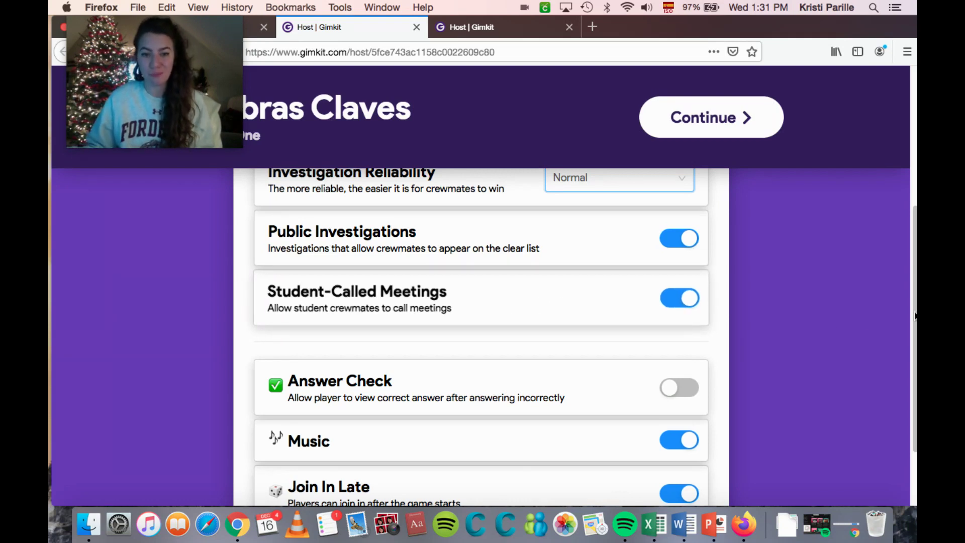
scroll(418, 342, "down", 3)
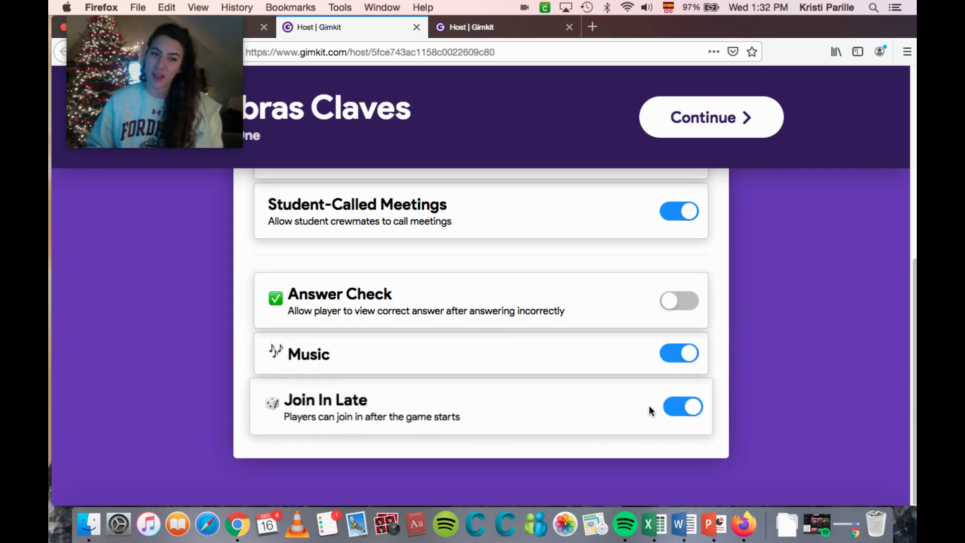
scroll(719, 367, "up", 10)
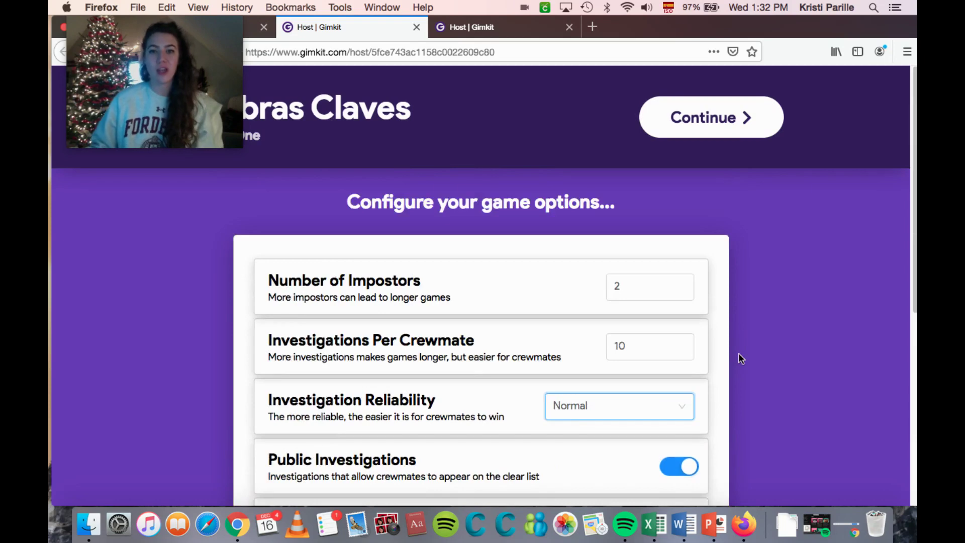
scroll(714, 289, "down", 1)
scroll(727, 297, "down", 6)
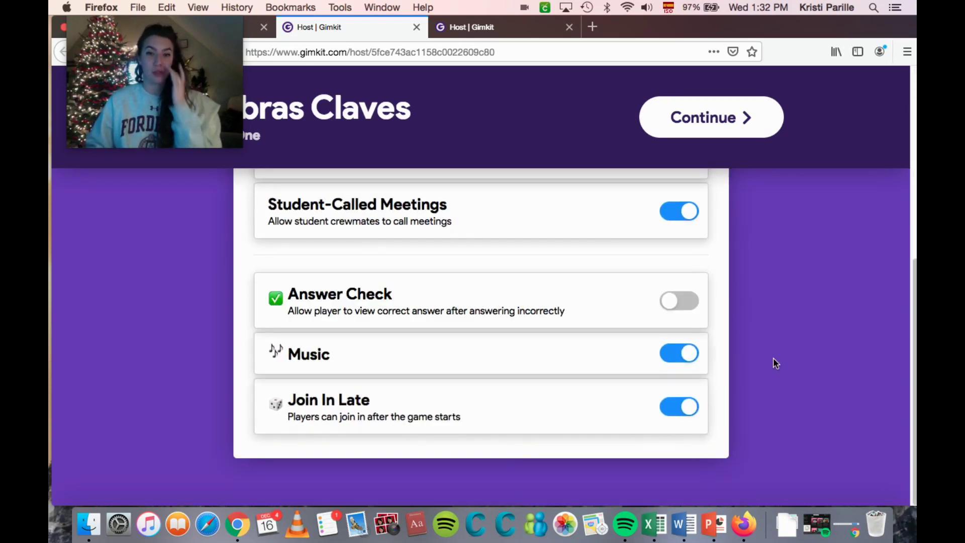
scroll(773, 357, "up", 3)
scroll(775, 363, "up", 3)
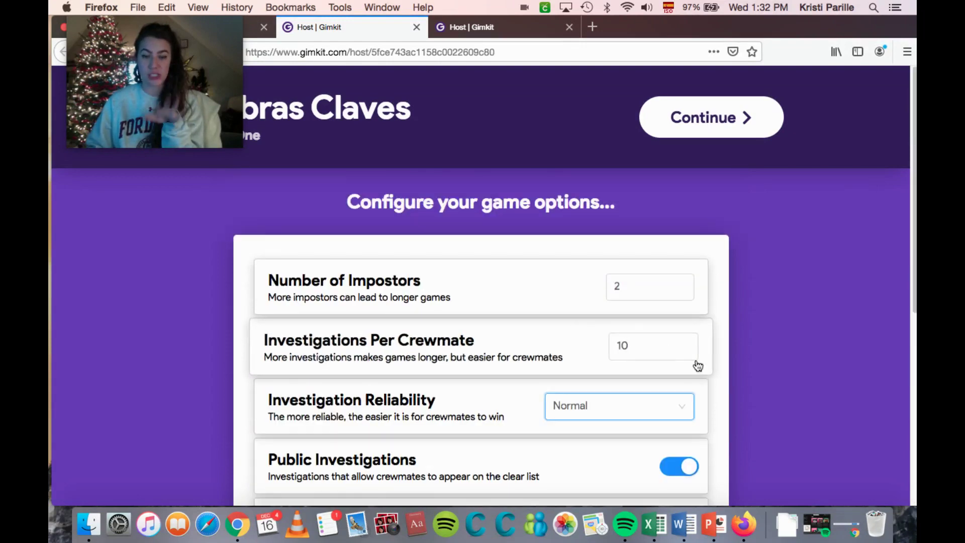
Step: Enable Answer Check and continue to the game's join-code lobby
scroll(734, 332, "down", 6)
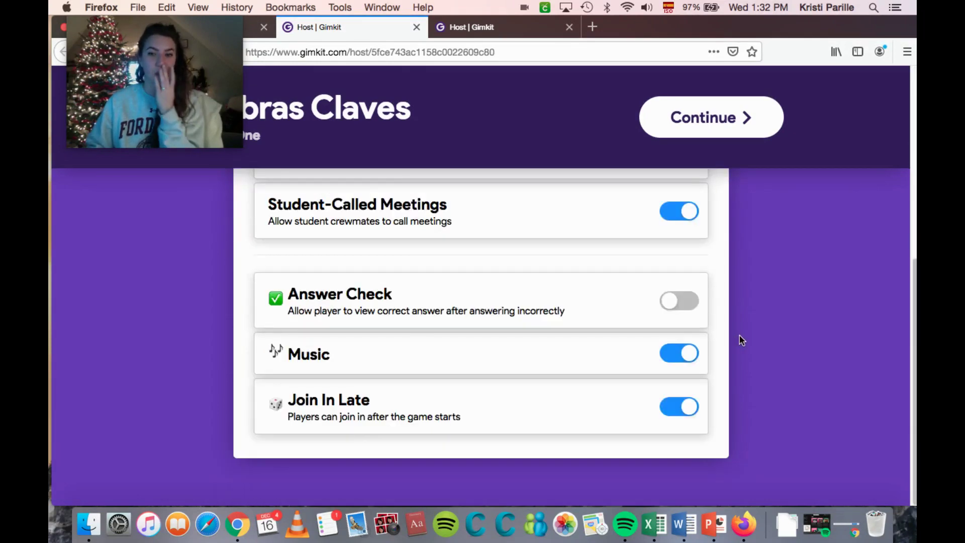
left_click(687, 311)
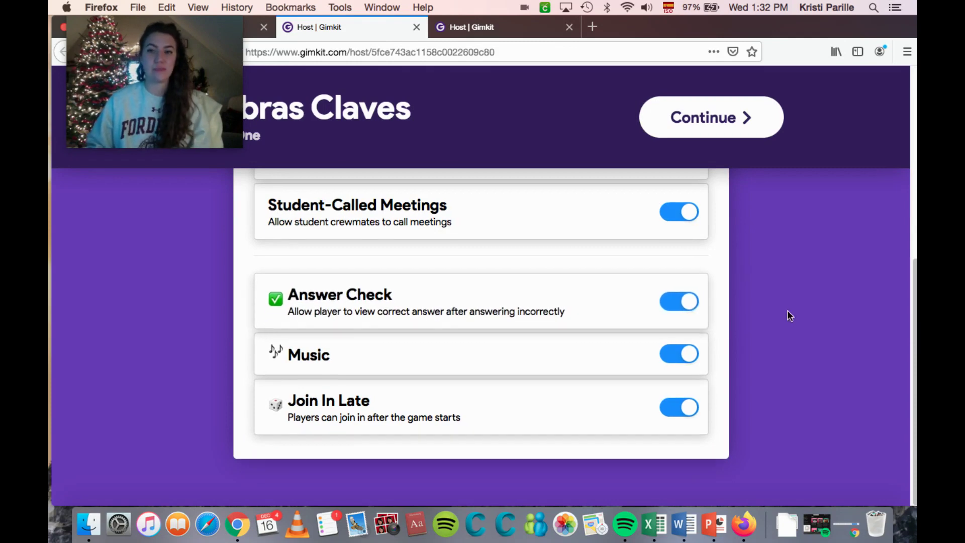
scroll(789, 312, "up", 6)
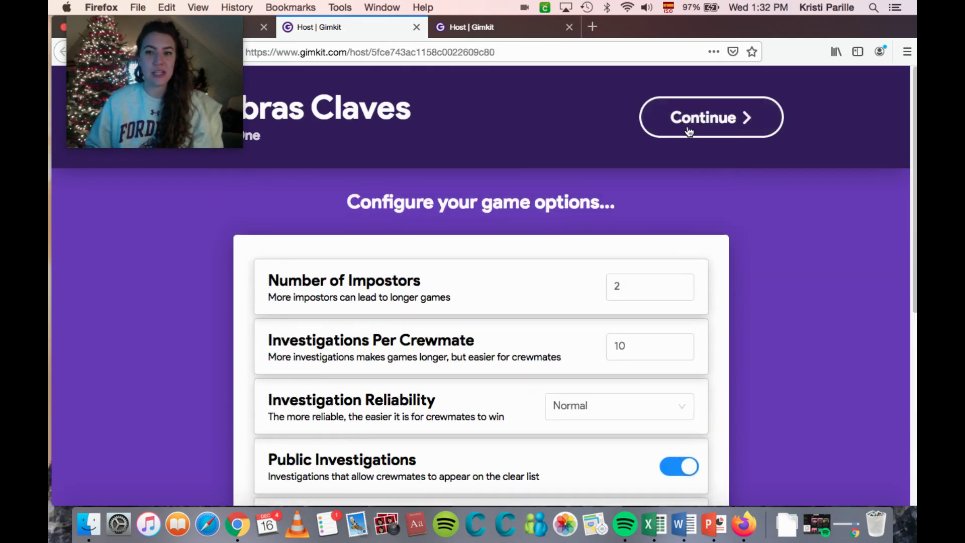
left_click(689, 132)
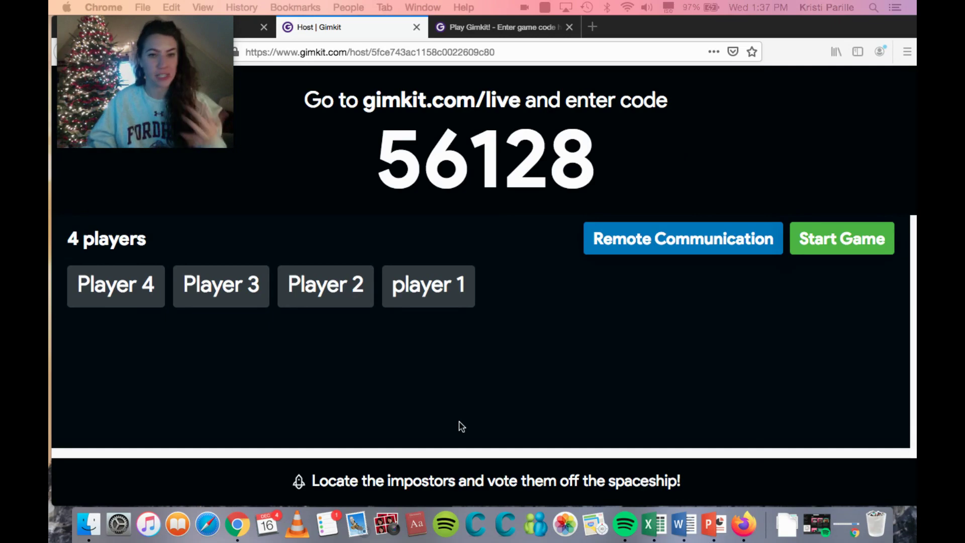
Step: Switch to the player's Gimkit Live waiting screen and bring up another player's window
left_click(509, 28)
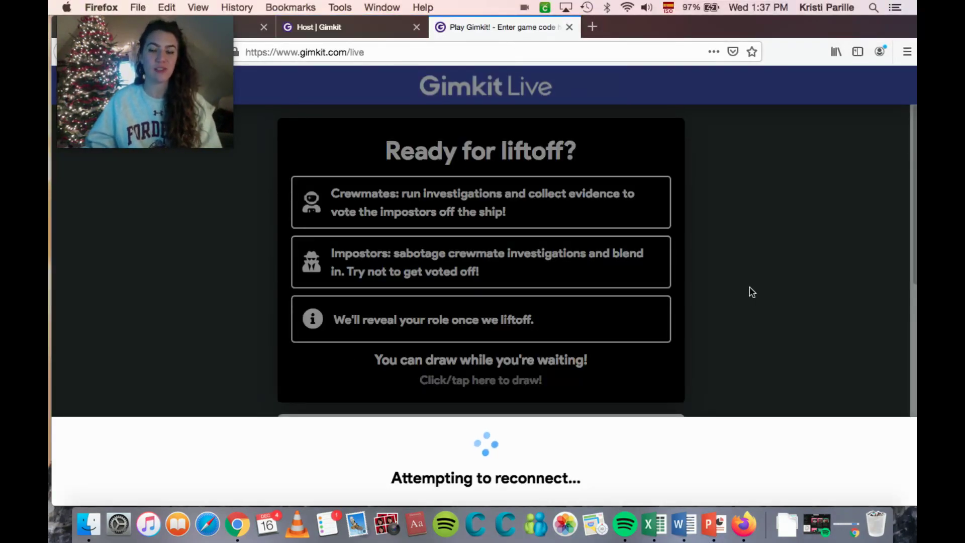
key("super+w")
key("super+w")
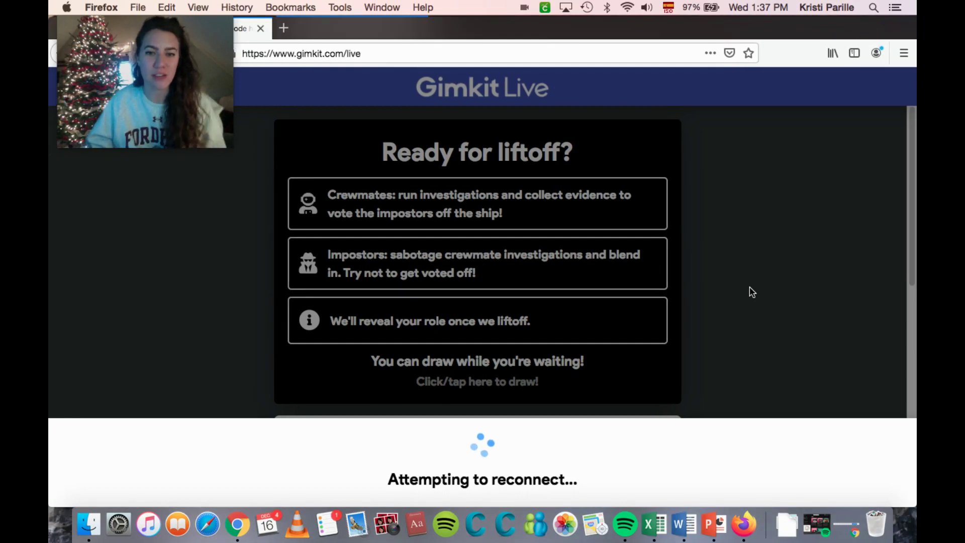